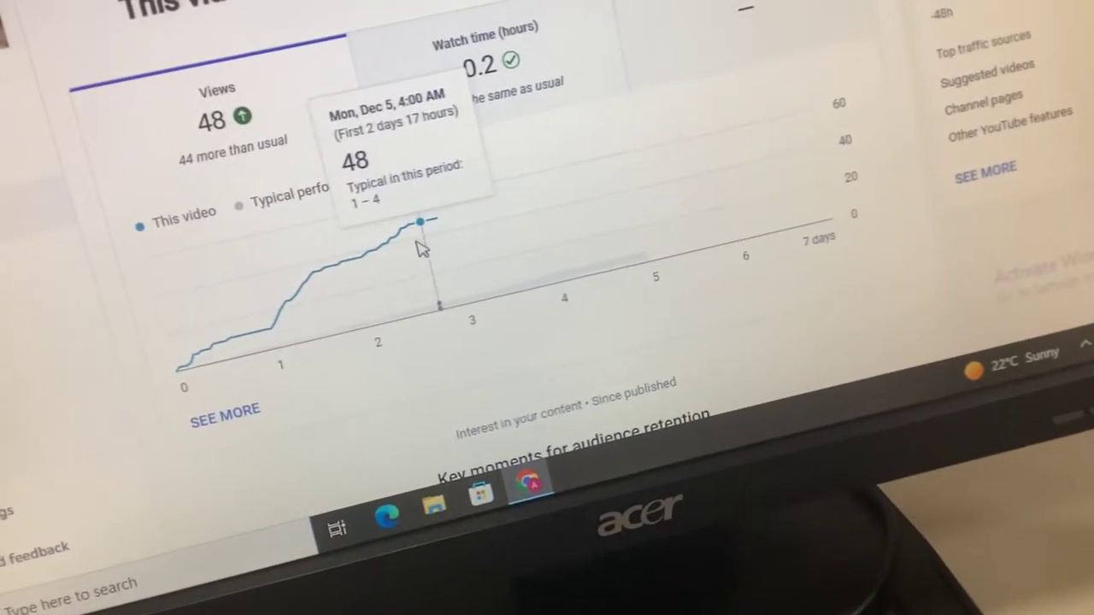
Switch the overview chart from views to watch time hours.
{"action": "left_click", "coordinate": [487, 81]}
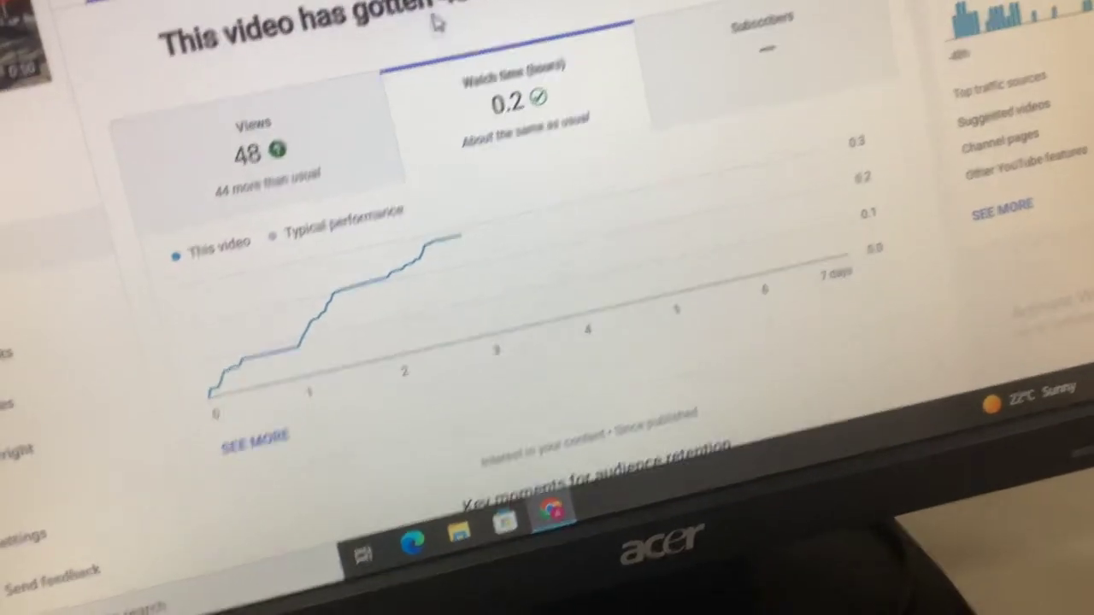
Open Reach analytics (223 impressions) and chart the 11.2% impressions click-through rate.
{"action": "left_click", "coordinate": [221, 8]}
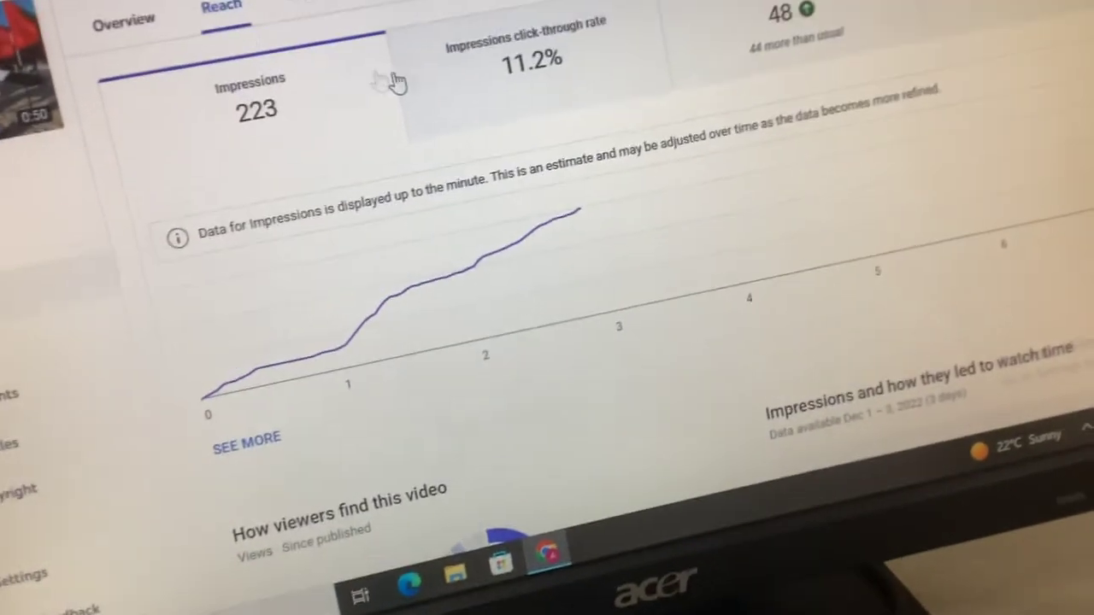
{"action": "left_click", "coordinate": [400, 84]}
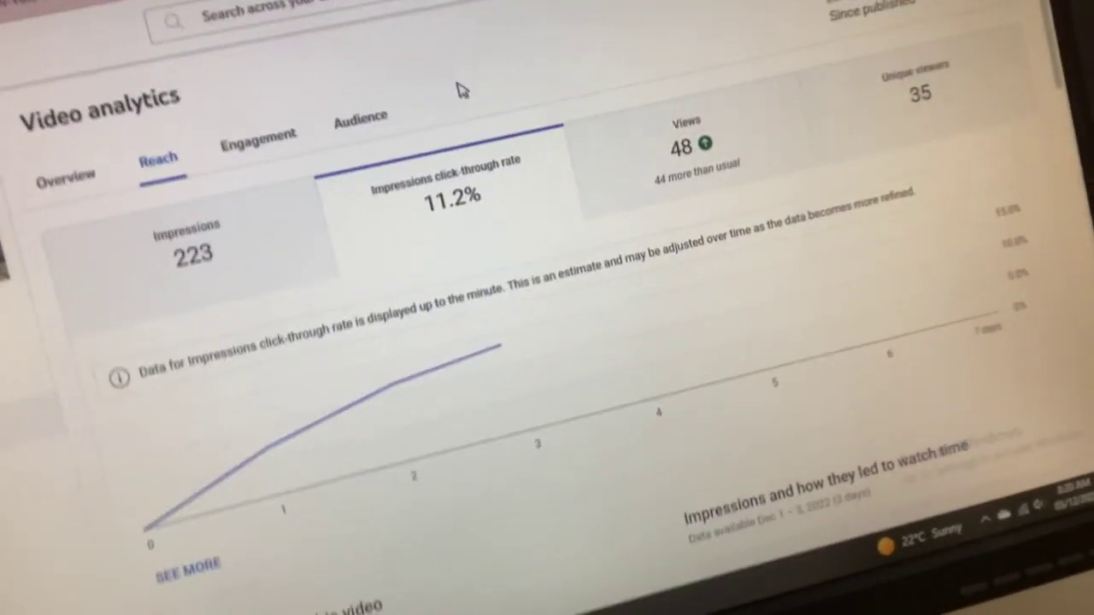
{"action": "scroll", "coordinate": [304, 248], "scroll_direction": "down", "scroll_amount": 2}
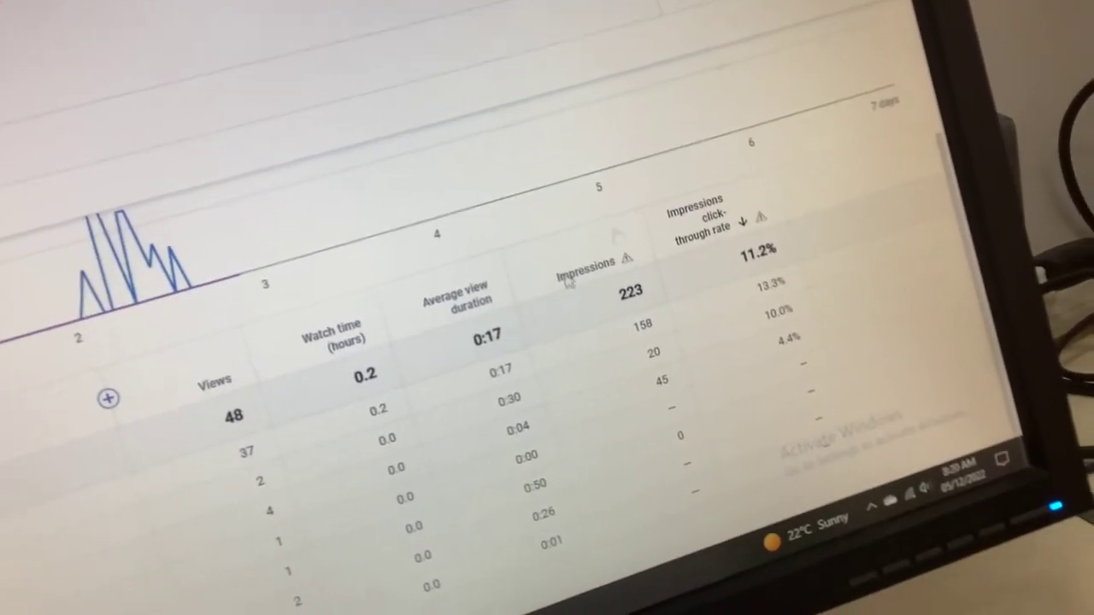
Return from the detailed per-source table to the Reach overview.
{"action": "left_click", "coordinate": [692, 218]}
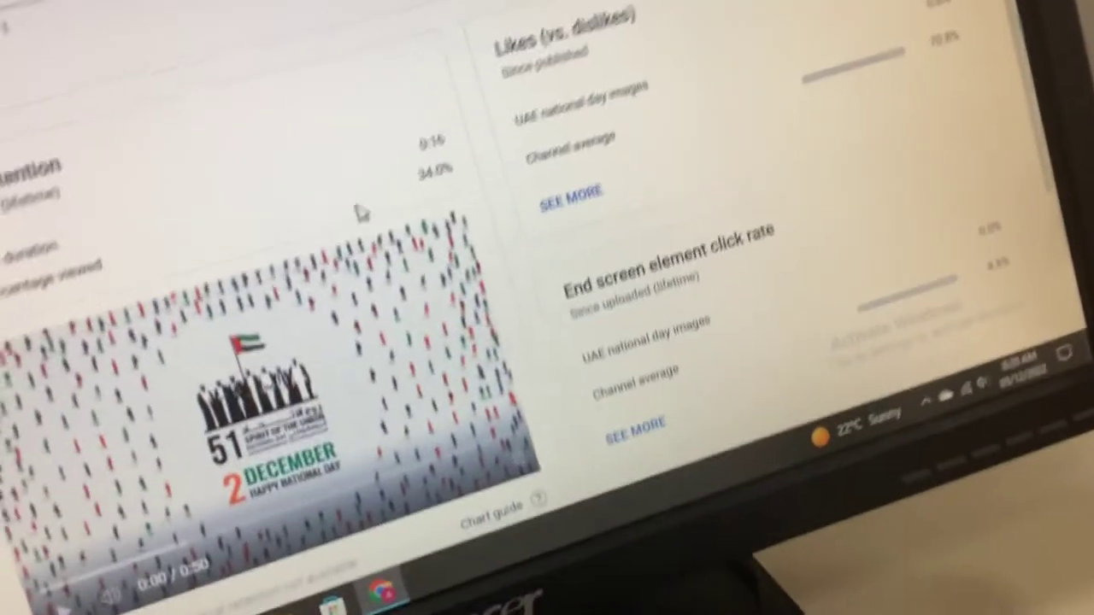
{"action": "scroll", "coordinate": [362, 214], "scroll_direction": "down", "scroll_amount": 3}
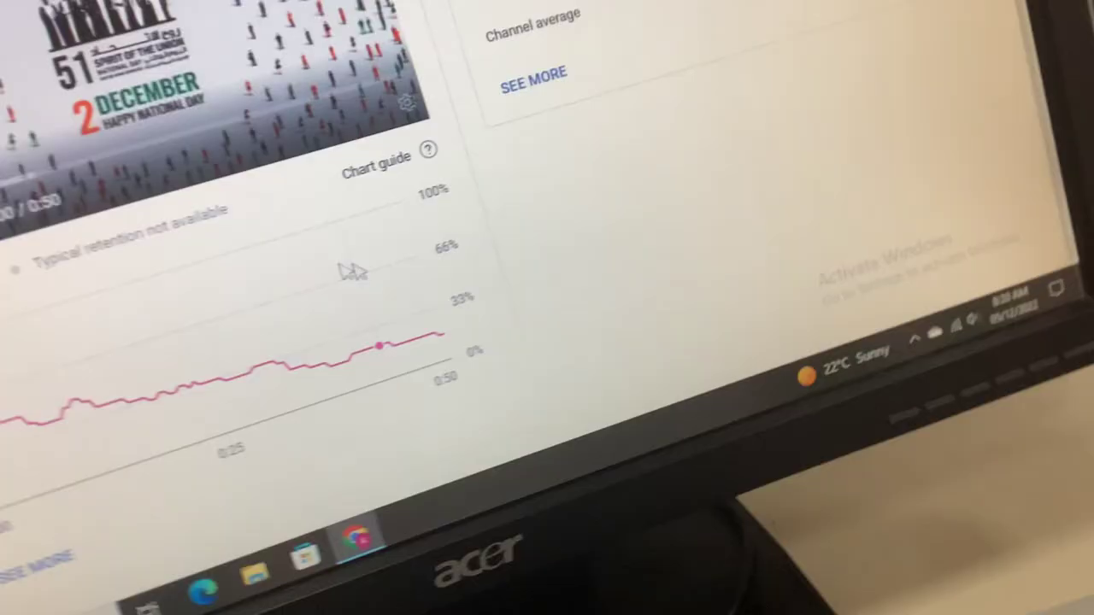